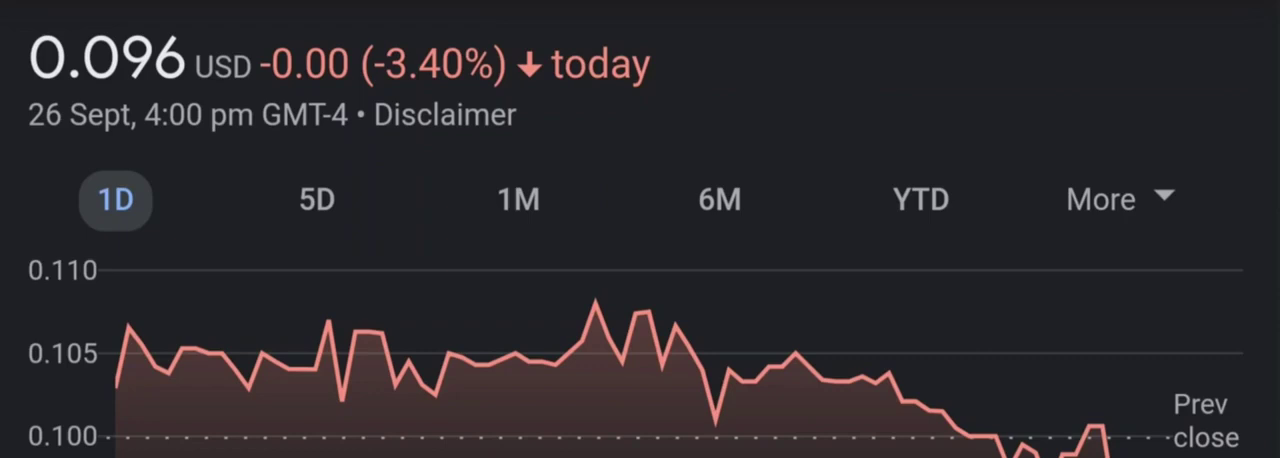
Step: Step the Google Finance chart through the five-day, one-month and six-month periods
{"action": "left_click", "coordinate": [316, 200]}
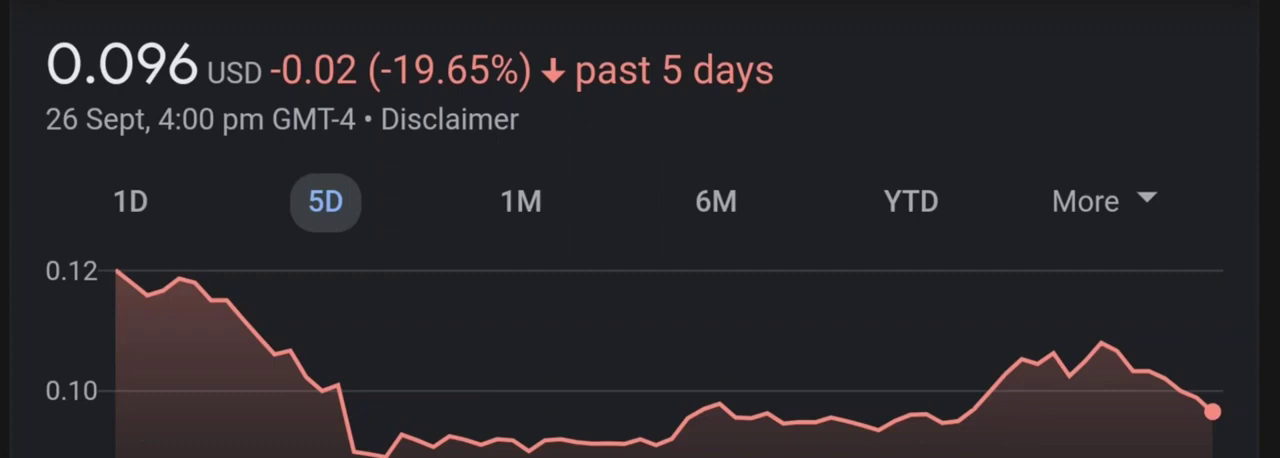
{"action": "left_click", "coordinate": [520, 201]}
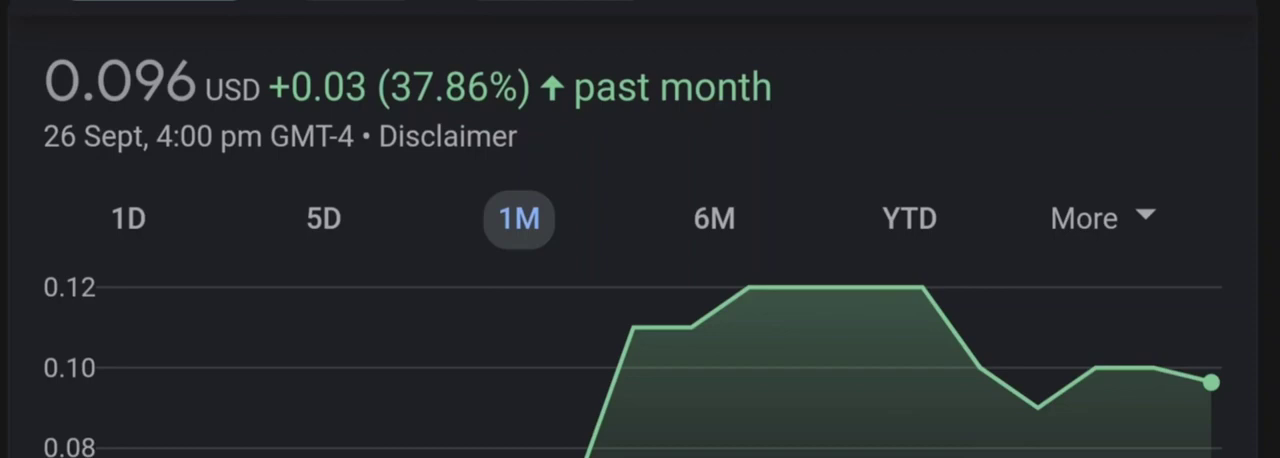
{"action": "left_click", "coordinate": [714, 218]}
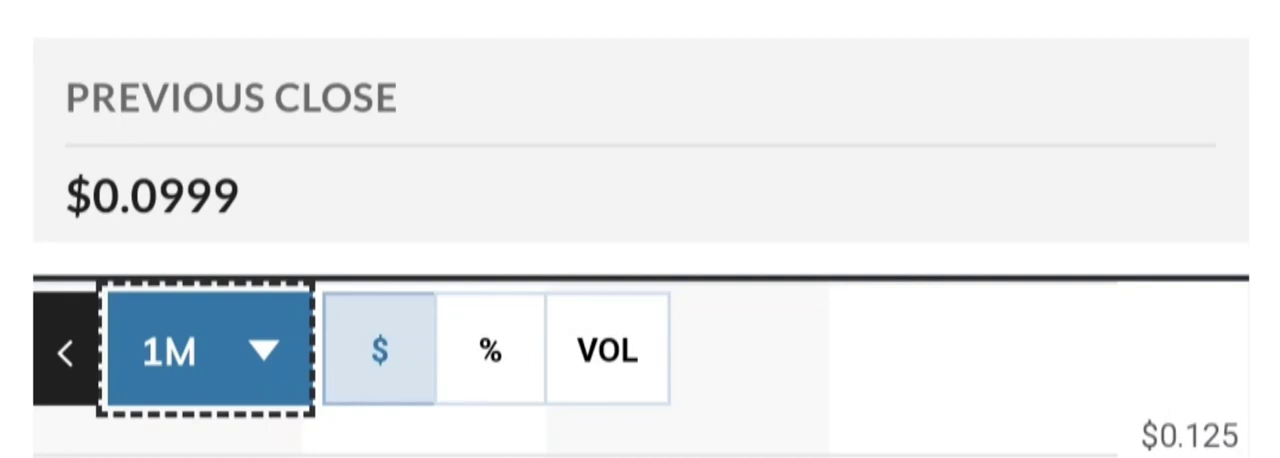
Step: Switch the MarketWatch chart period to three months with the Down arrow
{"action": "key", "text": "Down"}
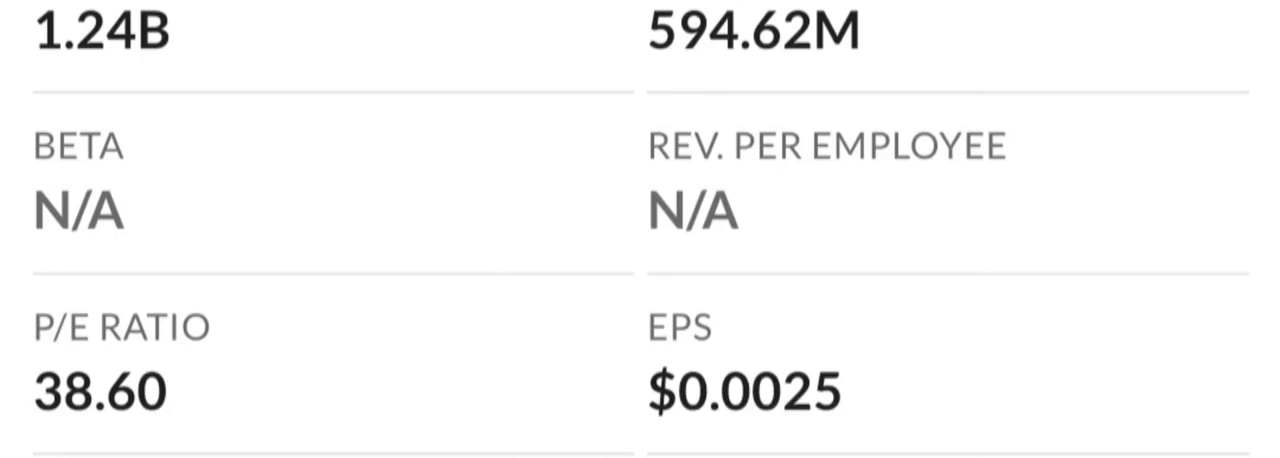
{"action": "scroll", "coordinate": [640, 229], "scroll_direction": "down", "scroll_amount": 5}
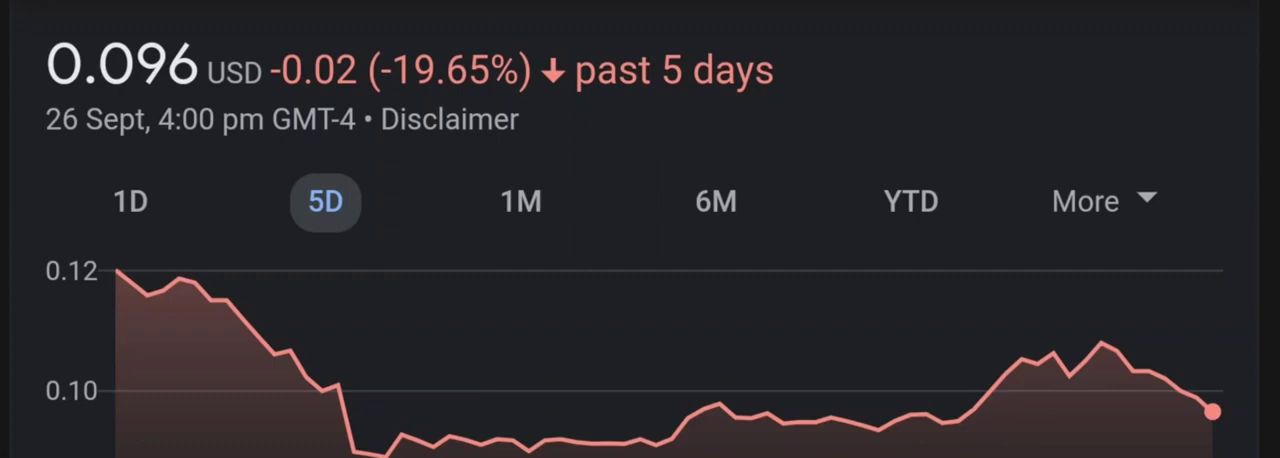
Step: Show the ticker's one-month price chart in Google Finance
{"action": "left_click", "coordinate": [520, 202]}
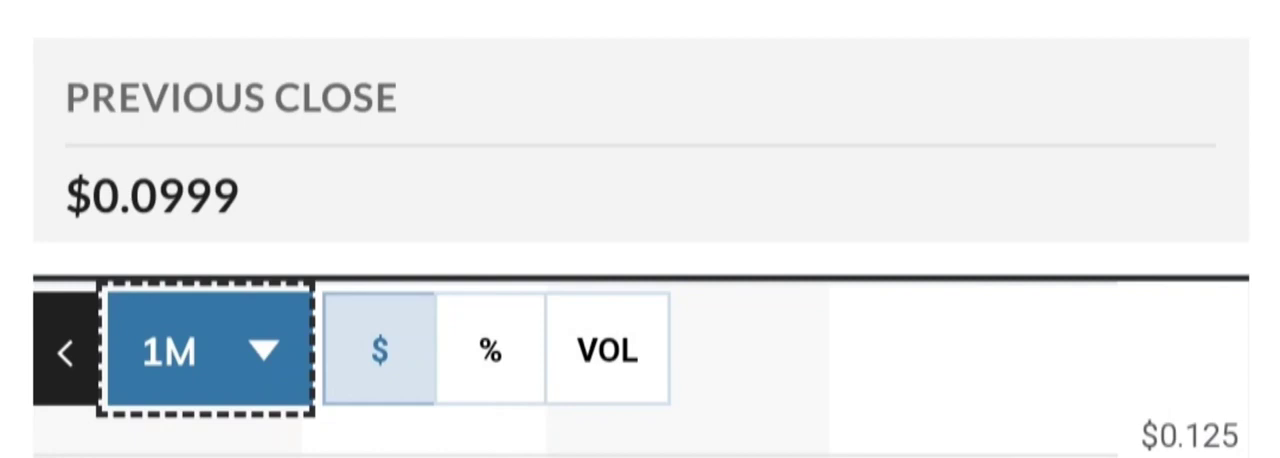
Step: Move the MarketWatch period selection from one month to three months
{"action": "key", "text": "Down"}
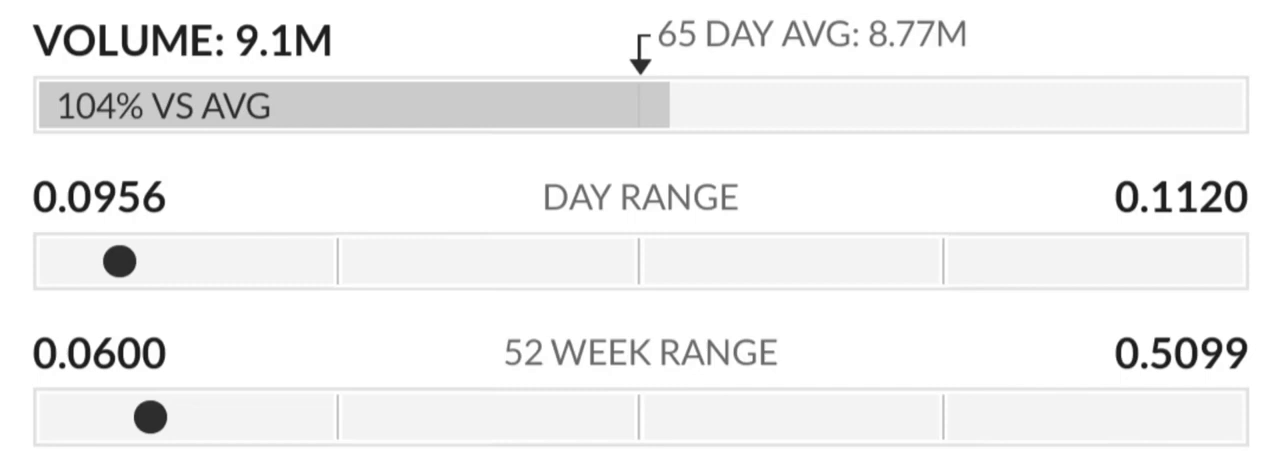
{"action": "scroll", "coordinate": [640, 229], "scroll_direction": "down", "scroll_amount": 5}
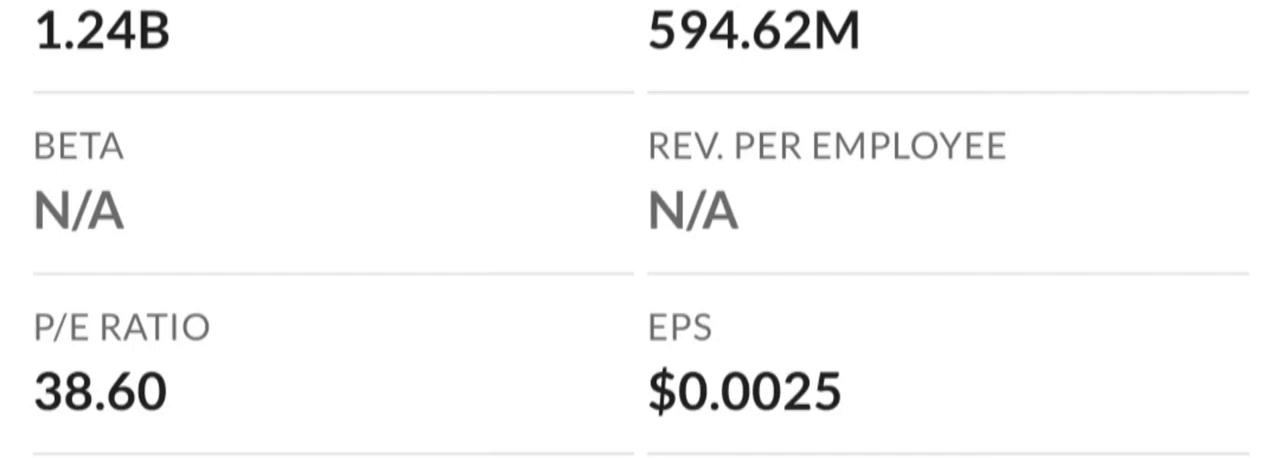
{"action": "scroll", "coordinate": [640, 229], "scroll_direction": "down", "scroll_amount": 5}
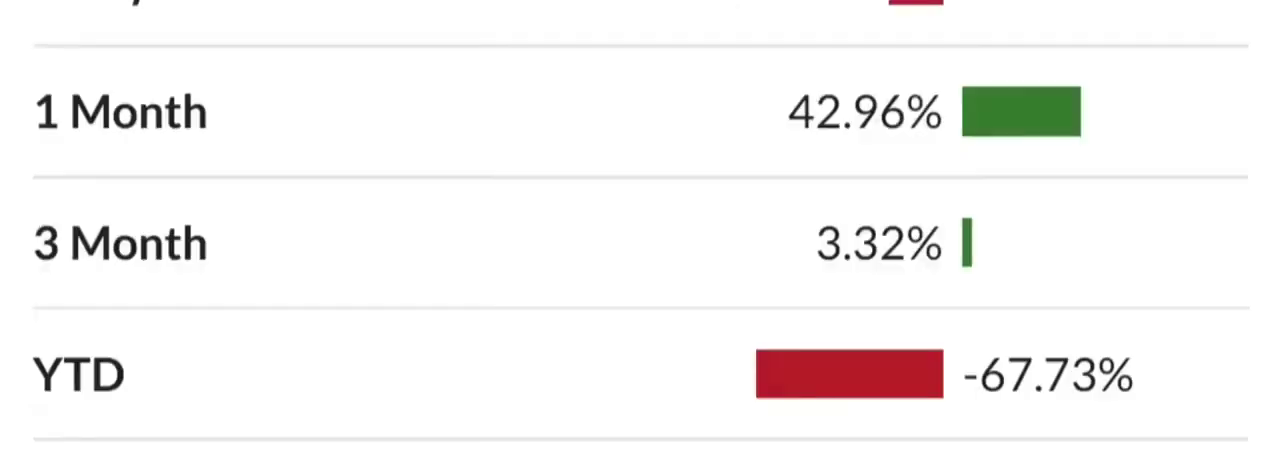